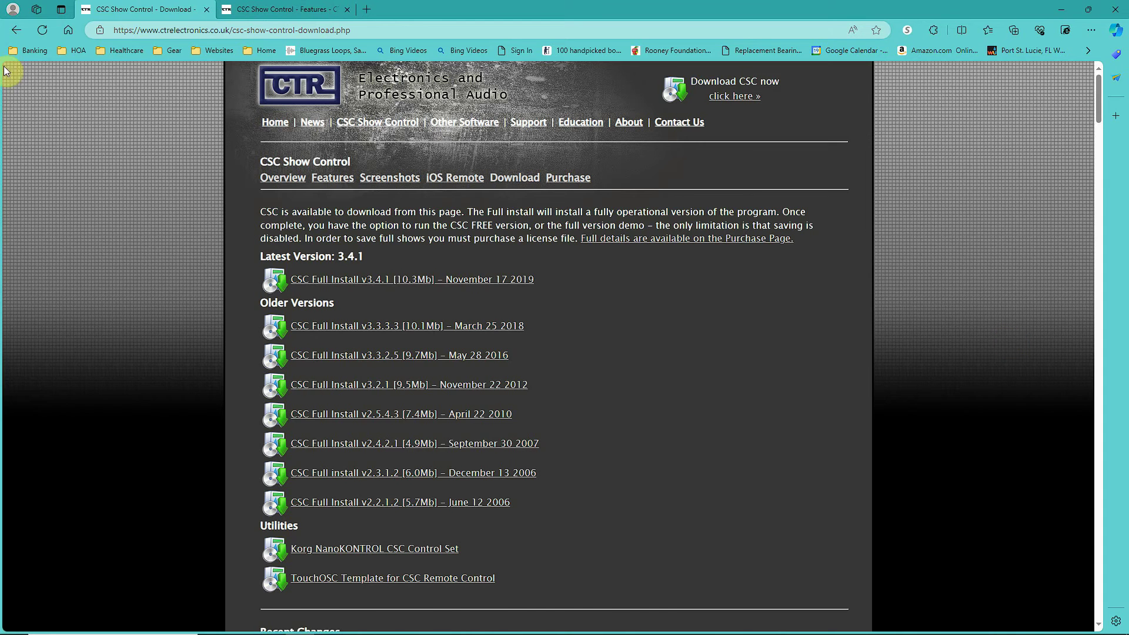
View the CSC Show Control overview page and go to the page for downloading CSC
{"action": "left_click", "coordinate": [15, 33]}
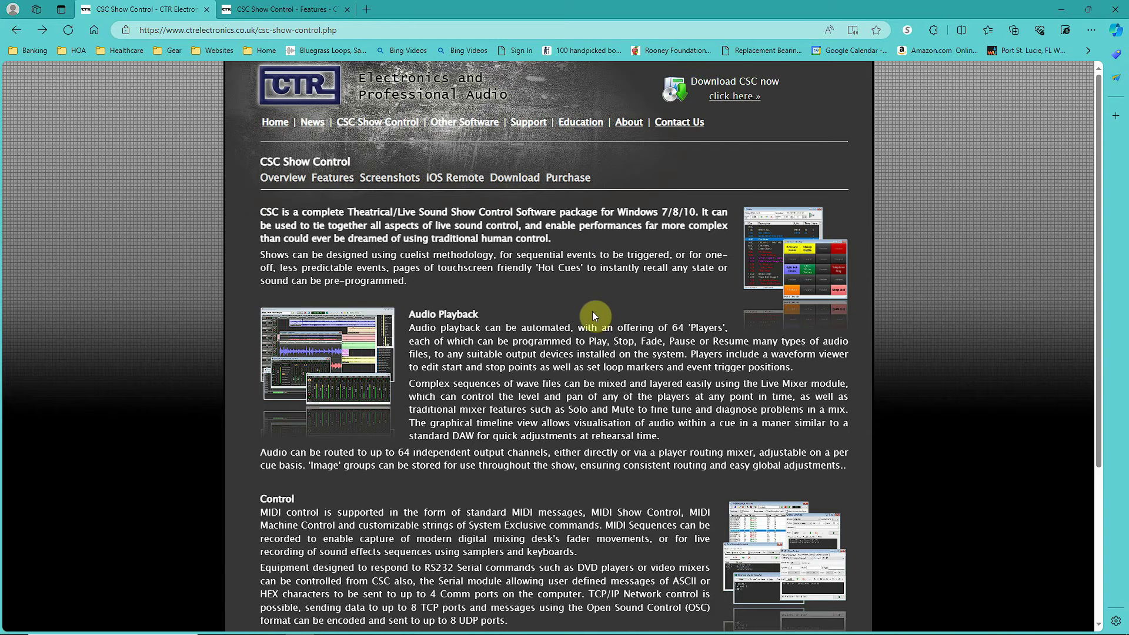
{"action": "left_click", "coordinate": [739, 101]}
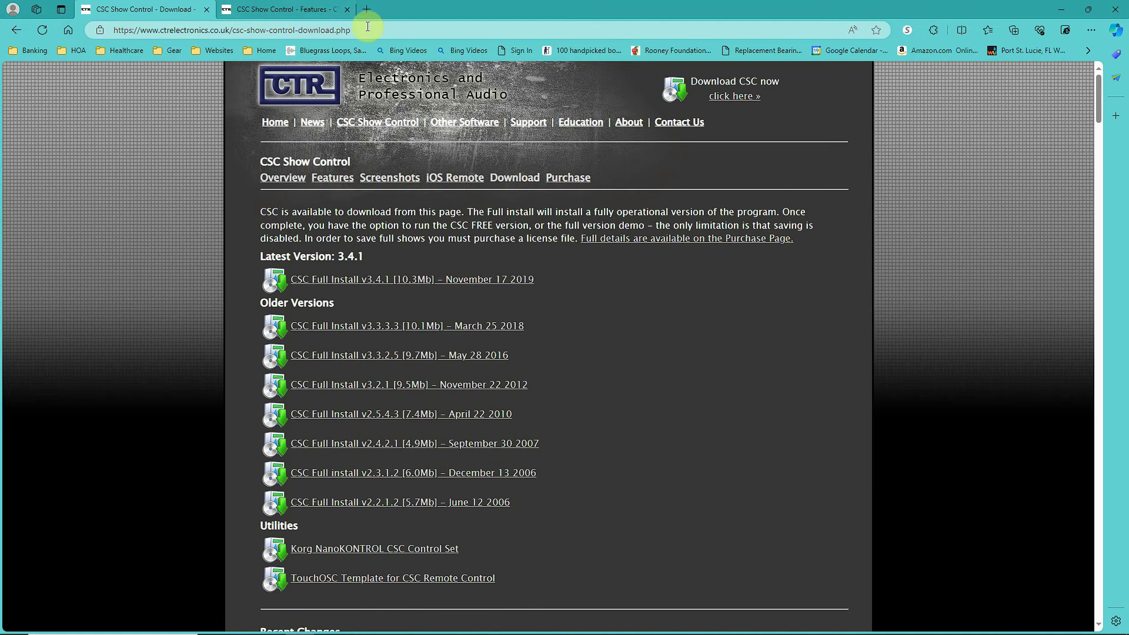
Review the CSC Show Control features page, comparing the FREE, LE and FULL editions across all feature categories
{"action": "left_click", "coordinate": [323, 18]}
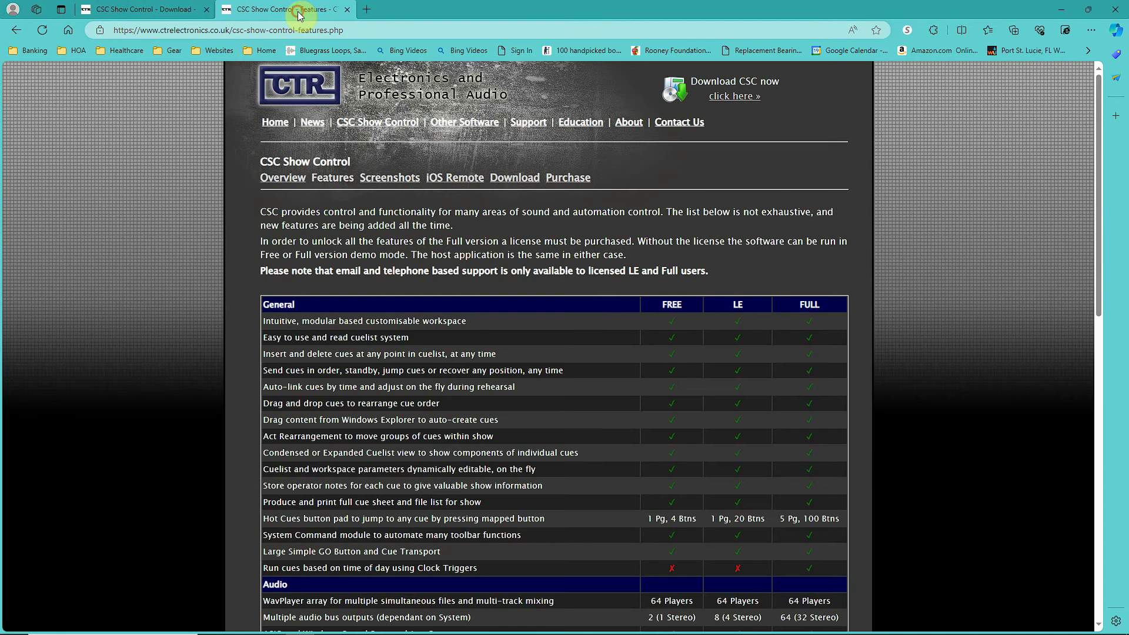
{"action": "scroll", "coordinate": [773, 340], "scroll_direction": "down", "scroll_amount": 2}
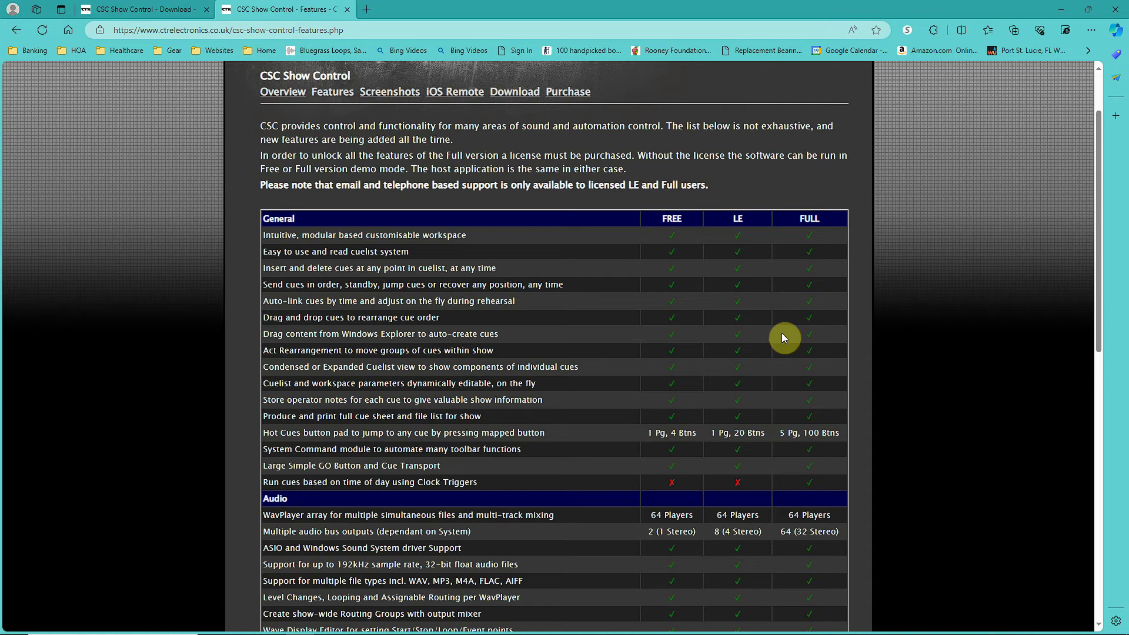
{"action": "scroll", "coordinate": [742, 307], "scroll_direction": "down", "scroll_amount": 1}
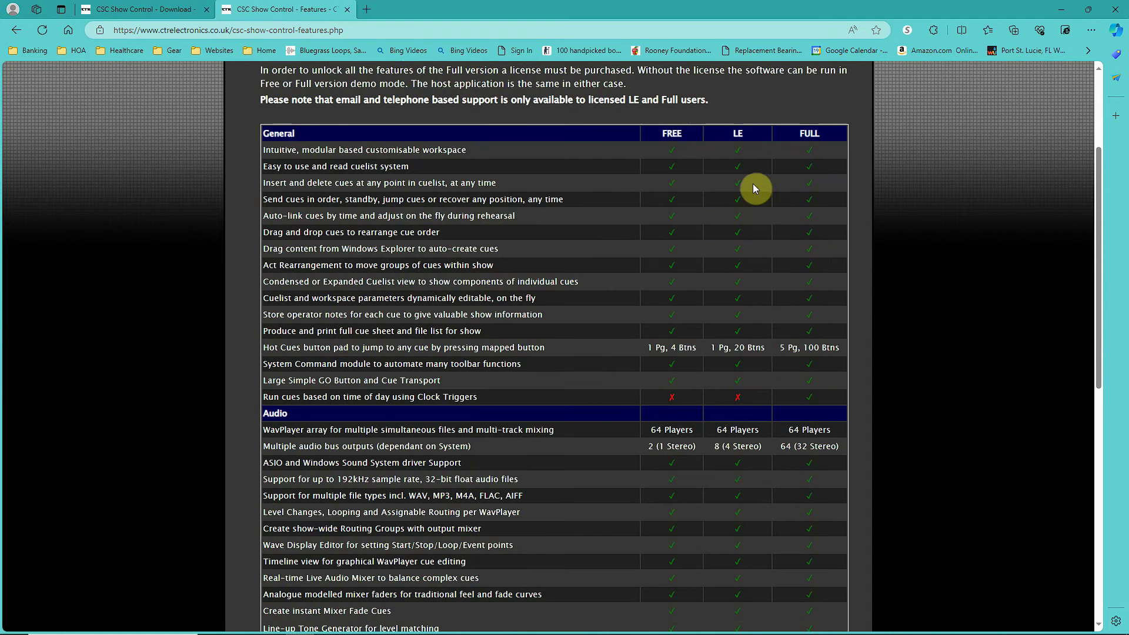
{"action": "scroll", "coordinate": [776, 302], "scroll_direction": "down", "scroll_amount": 1}
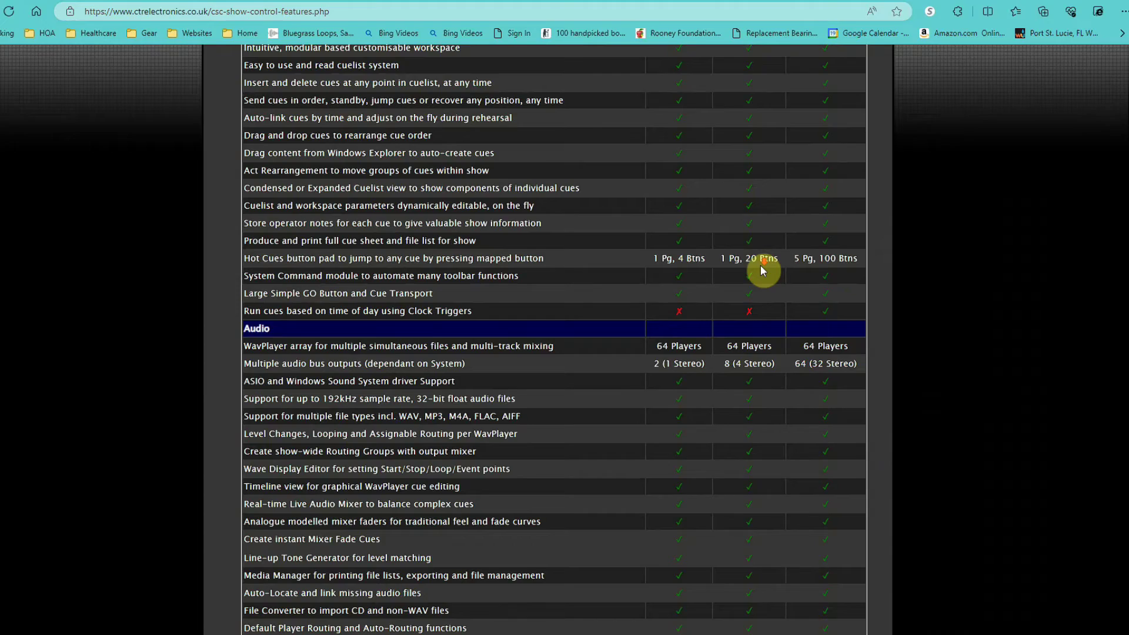
{"action": "scroll", "coordinate": [760, 266], "scroll_direction": "down", "scroll_amount": 2}
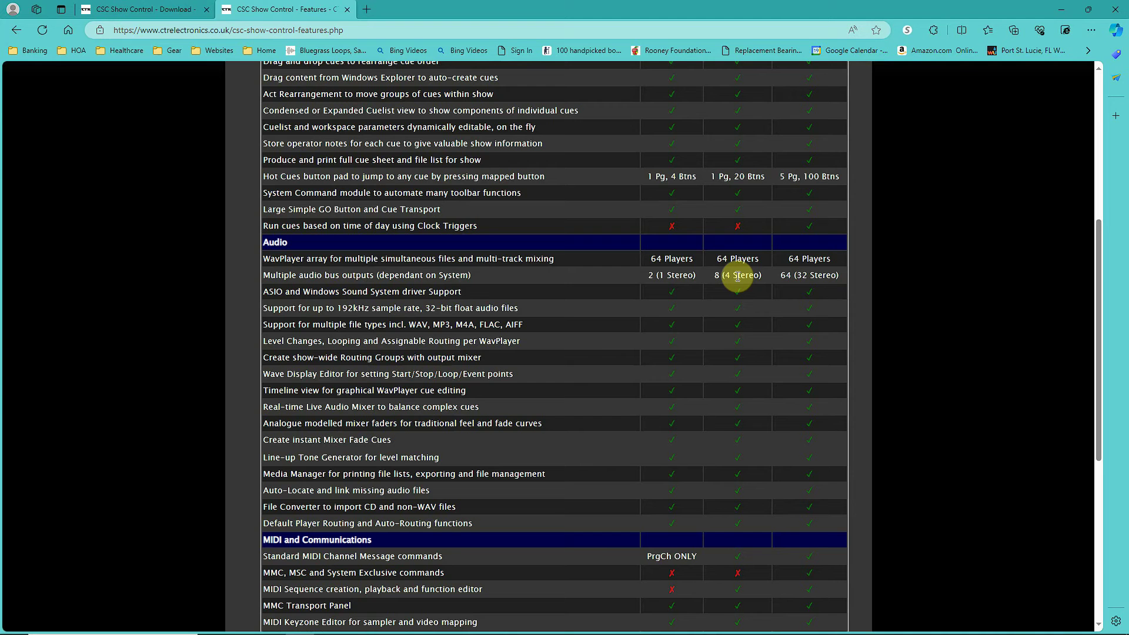
{"action": "scroll", "coordinate": [743, 351], "scroll_direction": "down", "scroll_amount": 1}
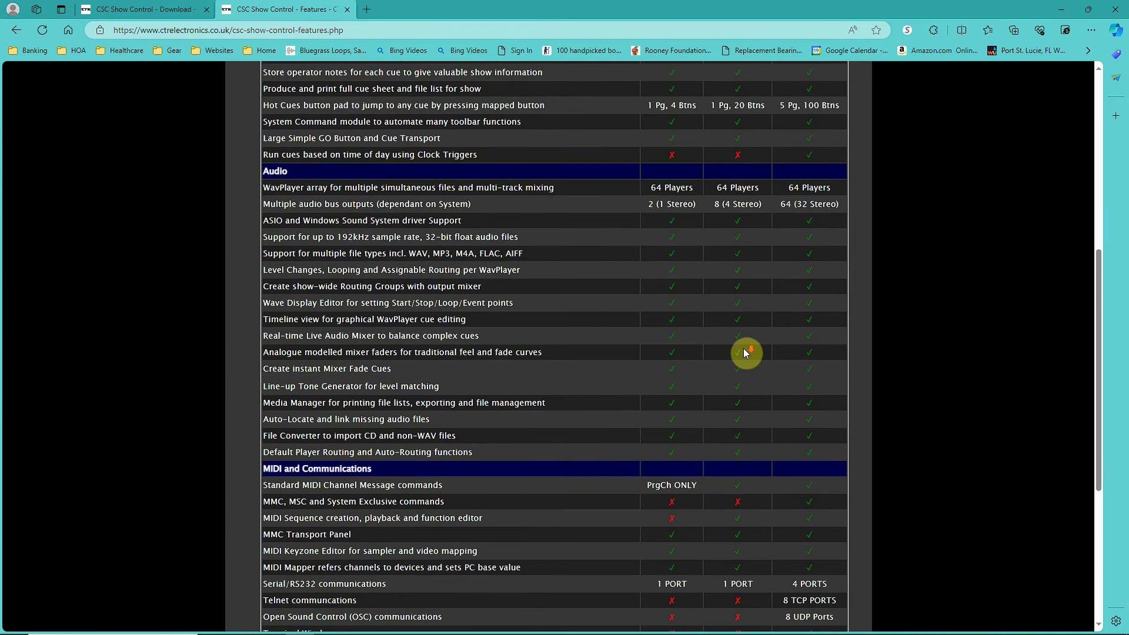
{"action": "scroll", "coordinate": [745, 352], "scroll_direction": "down", "scroll_amount": 3}
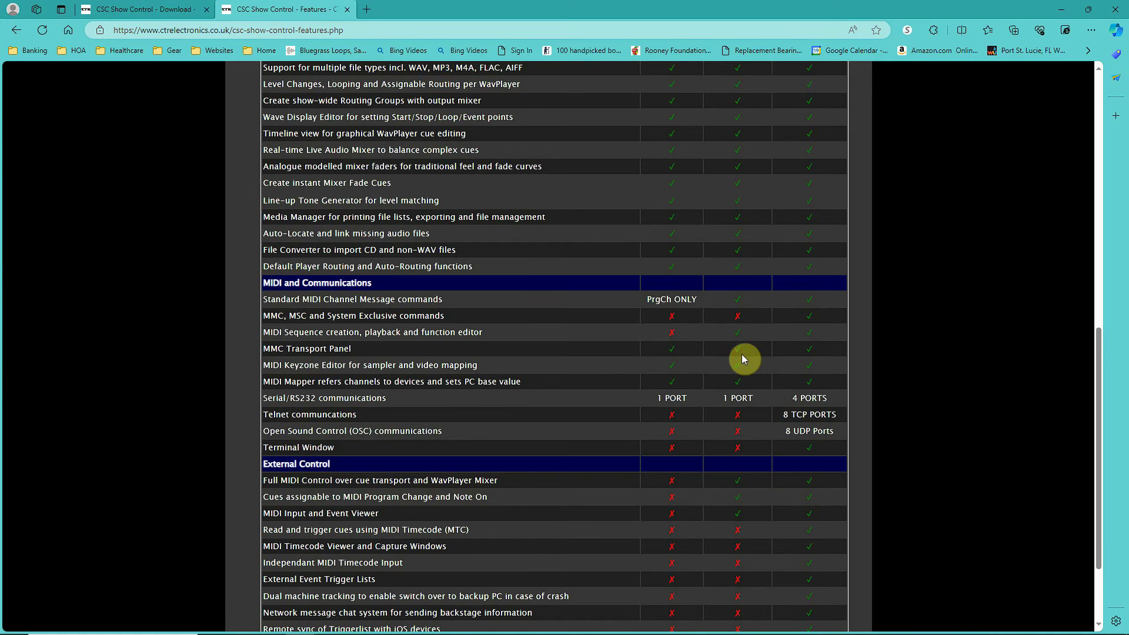
{"action": "scroll", "coordinate": [753, 383], "scroll_direction": "down", "scroll_amount": 2}
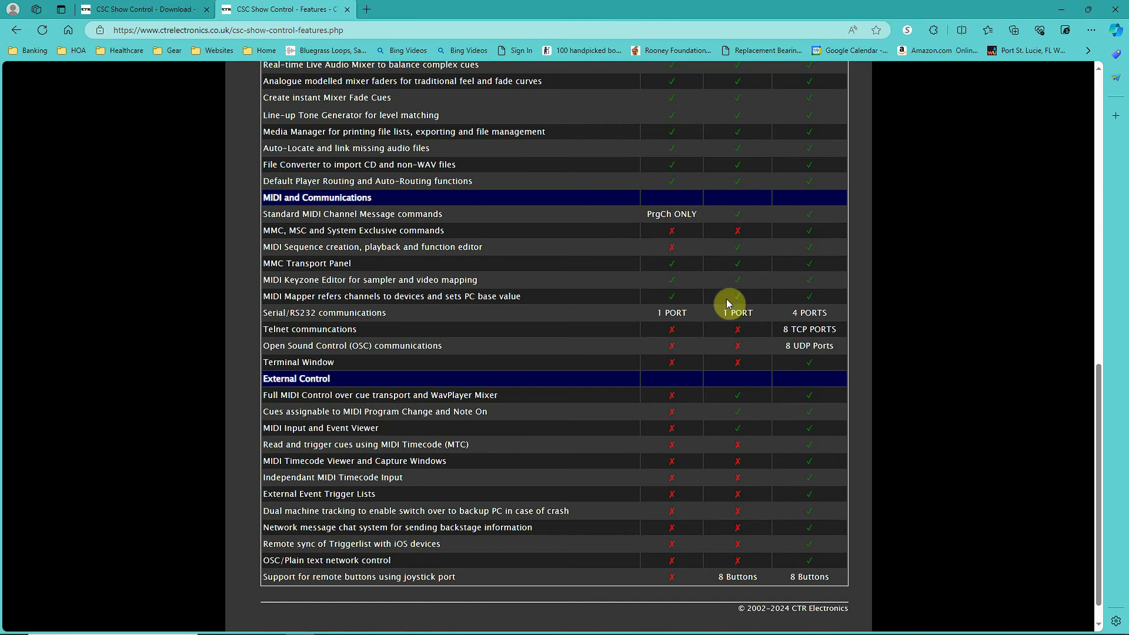
{"action": "scroll", "coordinate": [727, 303], "scroll_direction": "up", "scroll_amount": 7}
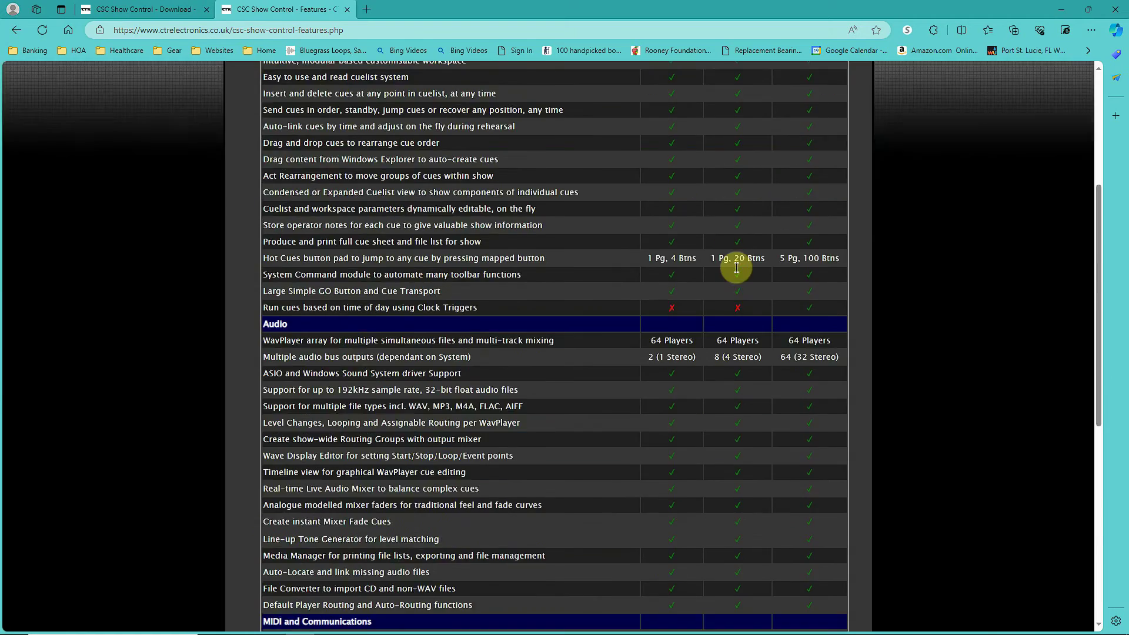
{"action": "scroll", "coordinate": [735, 266], "scroll_direction": "up", "scroll_amount": 4}
{"action": "scroll", "coordinate": [847, 299], "scroll_direction": "down", "scroll_amount": 6}
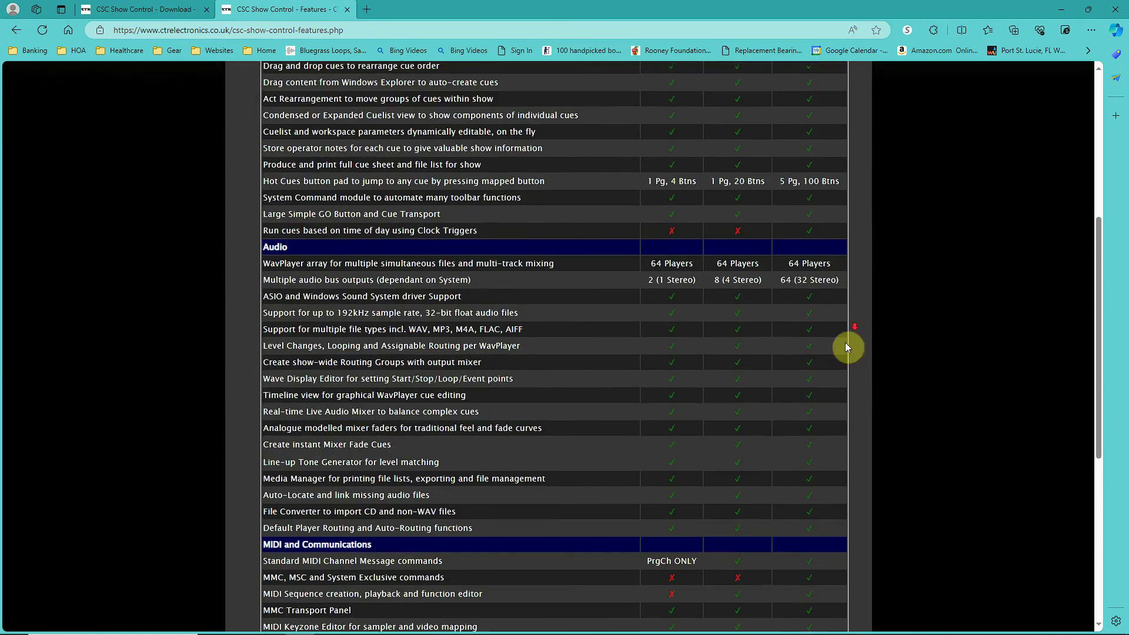
{"action": "scroll", "coordinate": [846, 347], "scroll_direction": "down", "scroll_amount": 6}
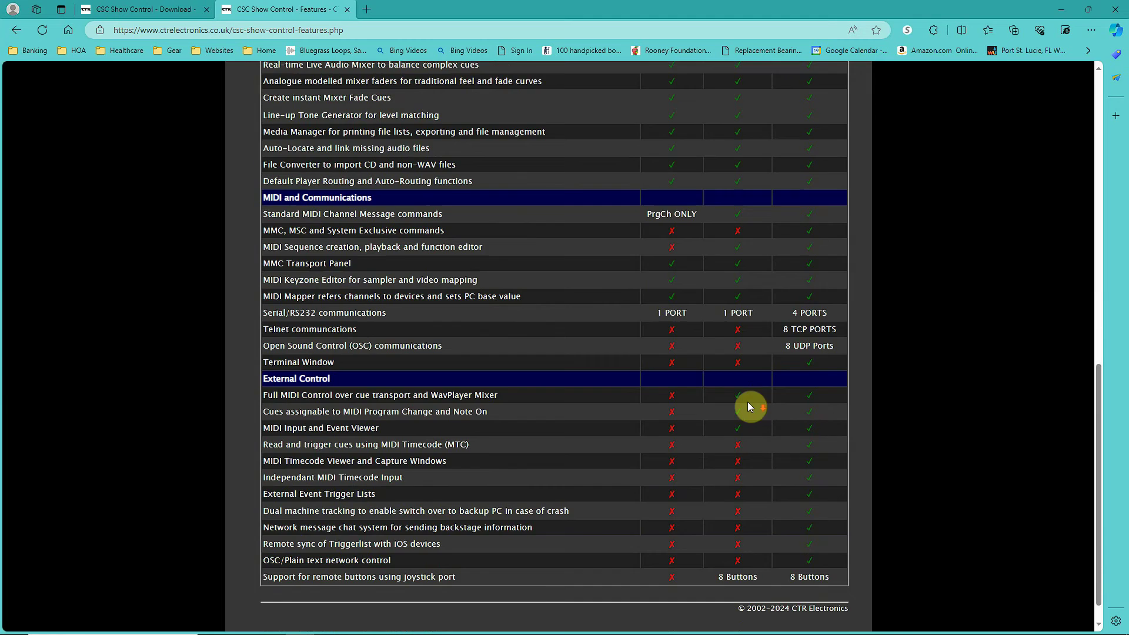
{"action": "scroll", "coordinate": [745, 400], "scroll_direction": "up", "scroll_amount": 11}
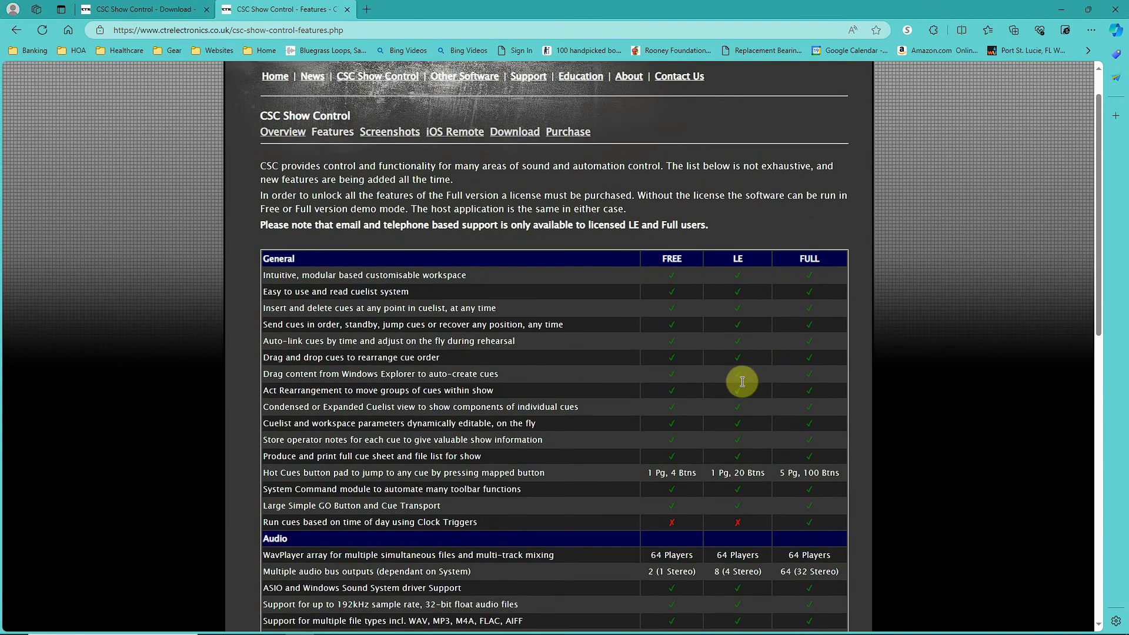
{"action": "scroll", "coordinate": [741, 381], "scroll_direction": "up", "scroll_amount": 1}
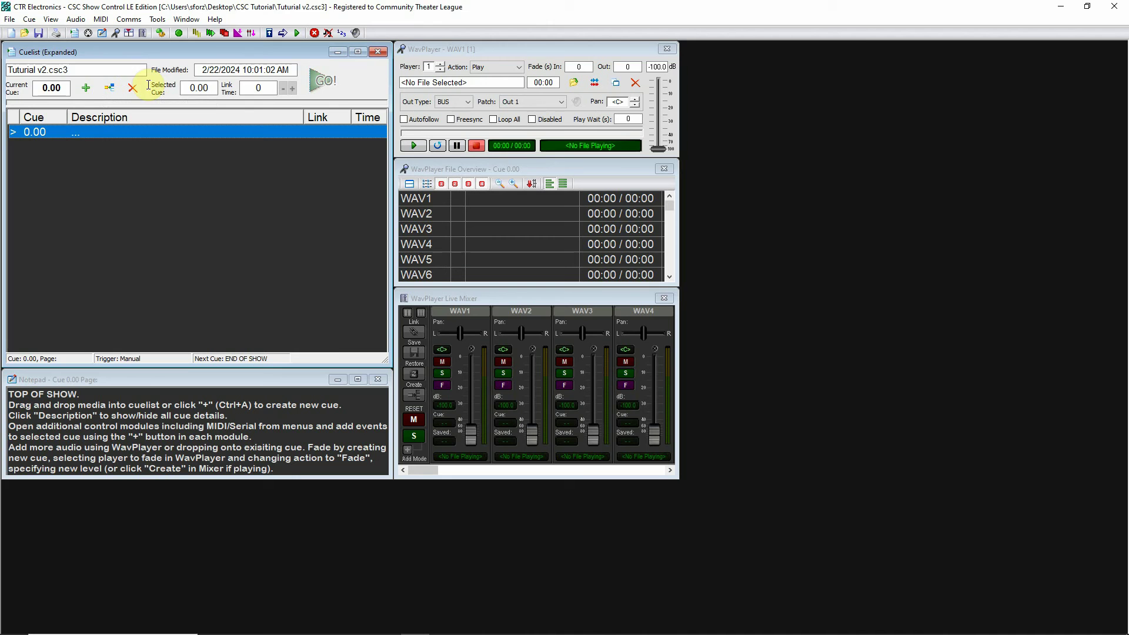
In CSC Show Control, review the general program settings and accept them as they are
{"action": "left_click", "coordinate": [157, 19]}
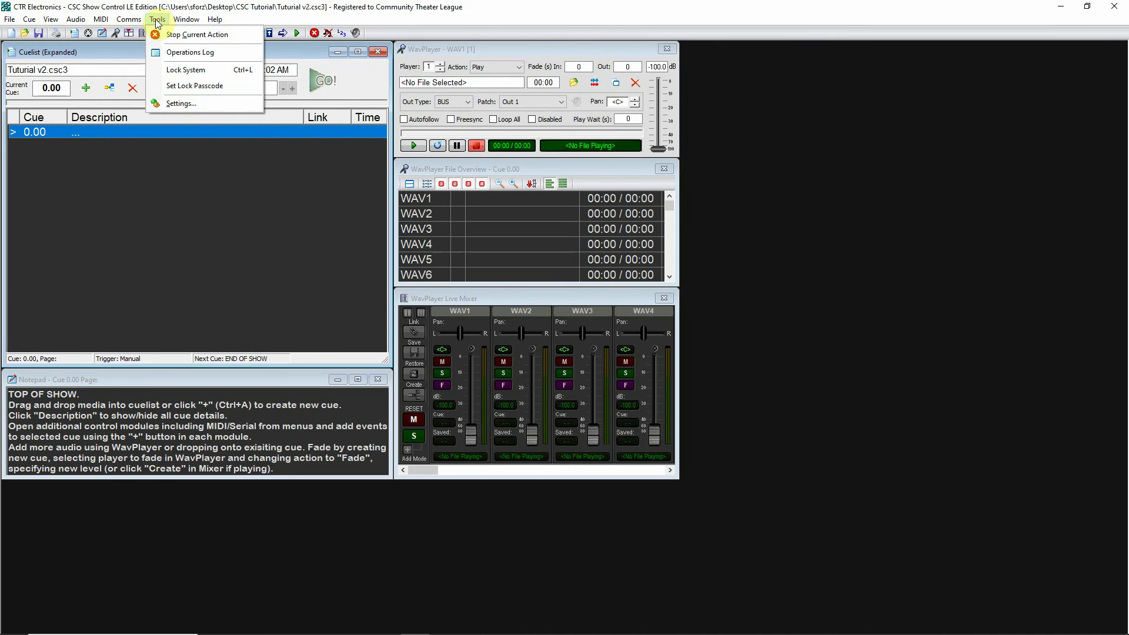
{"action": "left_click", "coordinate": [179, 111]}
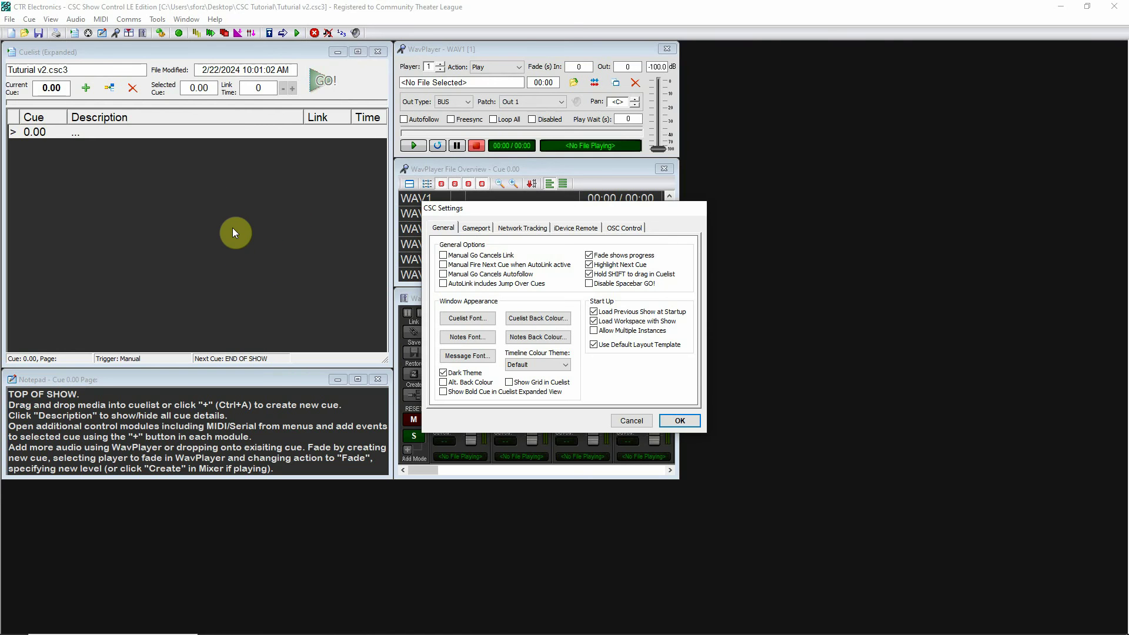
{"action": "left_click", "coordinate": [667, 421]}
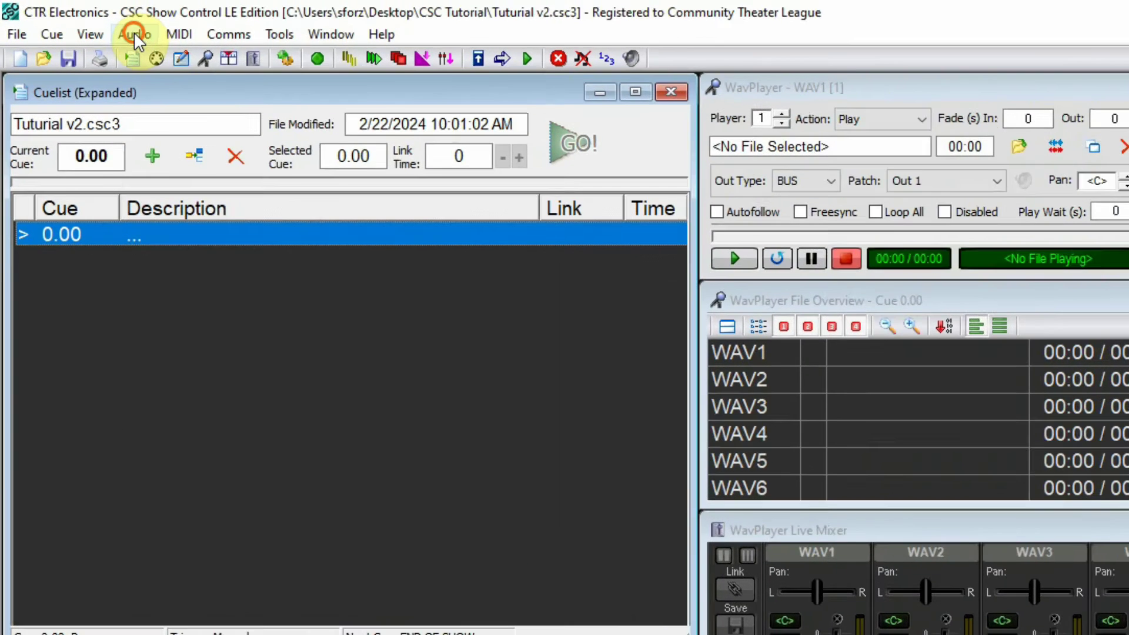
In the audio setup, rename the first bus to USB Out and assign it to Speakers (USB Sound Device)
{"action": "left_click", "coordinate": [76, 19]}
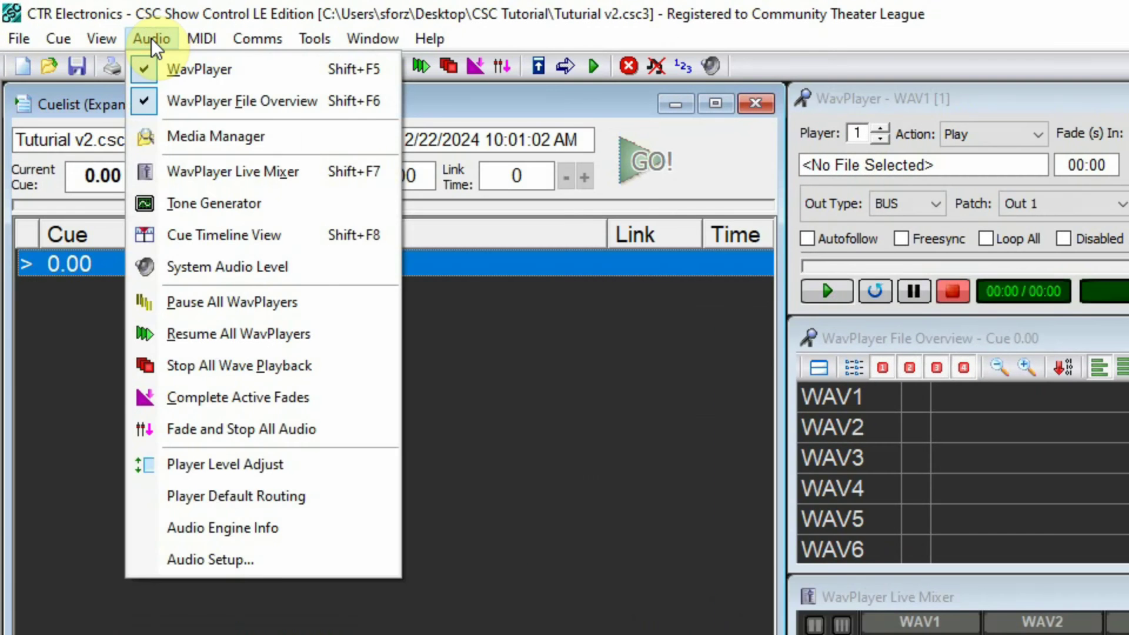
{"action": "left_click", "coordinate": [250, 559]}
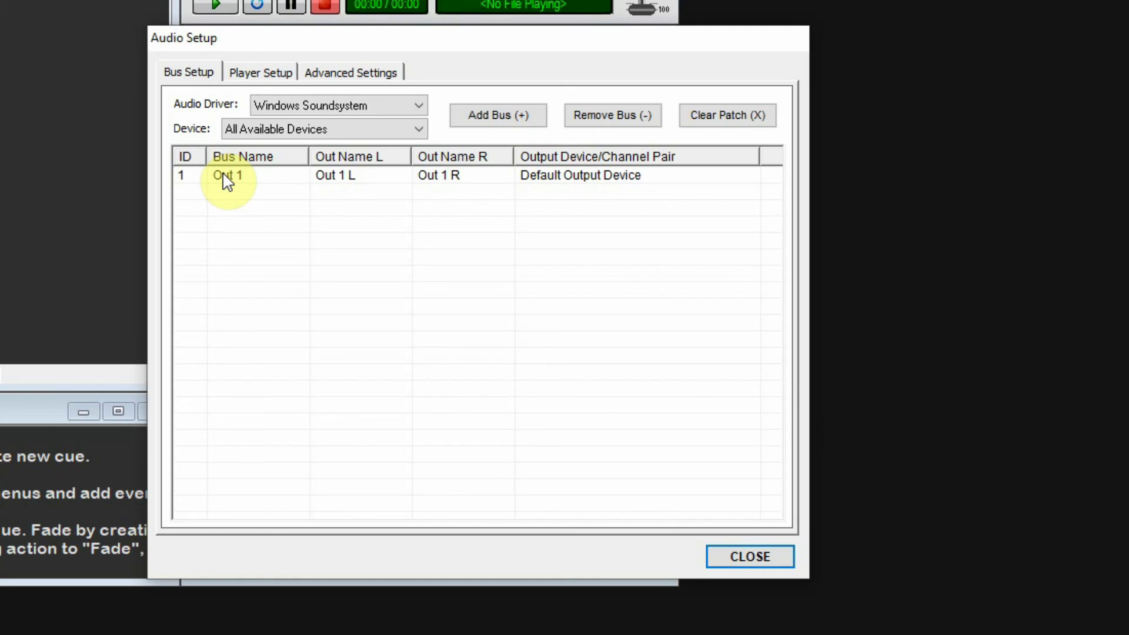
{"action": "left_click", "coordinate": [252, 183]}
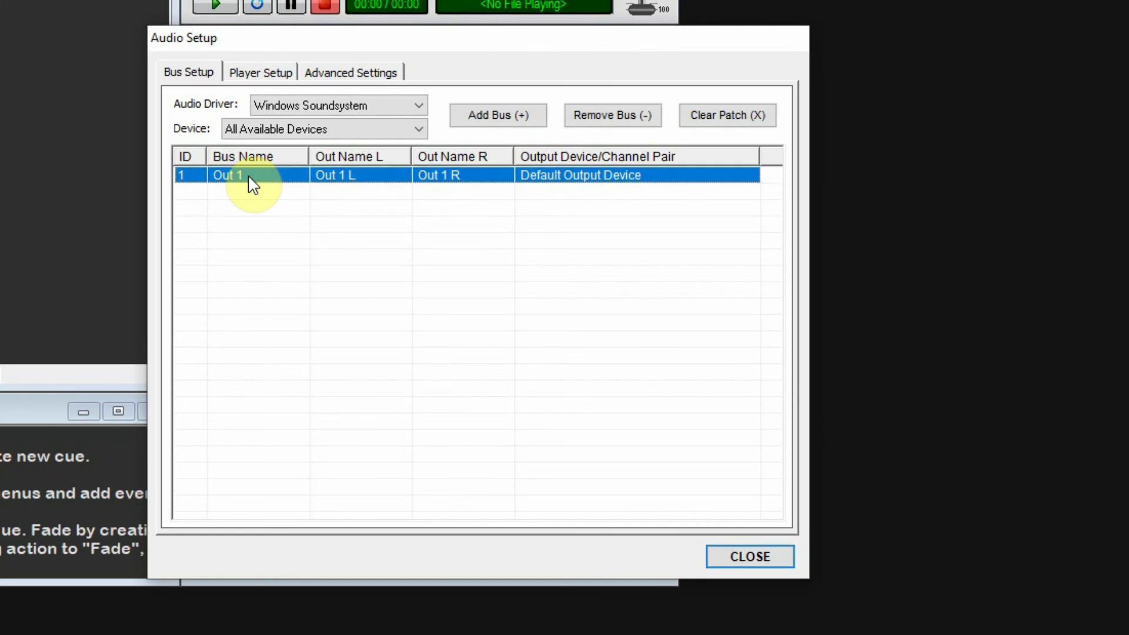
{"action": "left_click", "coordinate": [250, 179]}
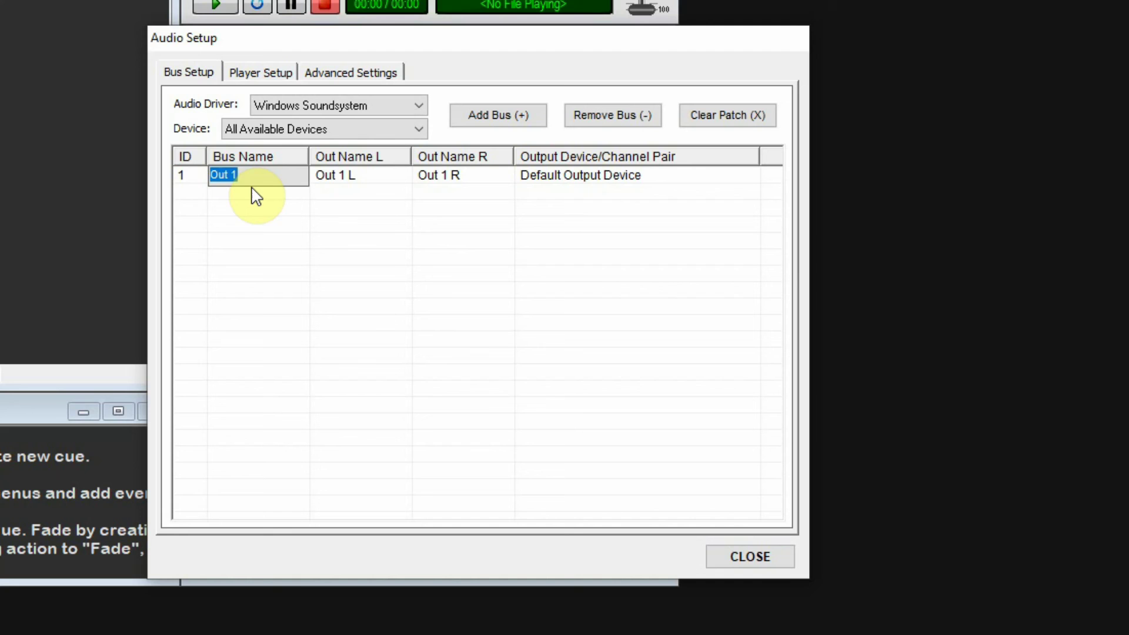
{"action": "type", "text": "USB"}
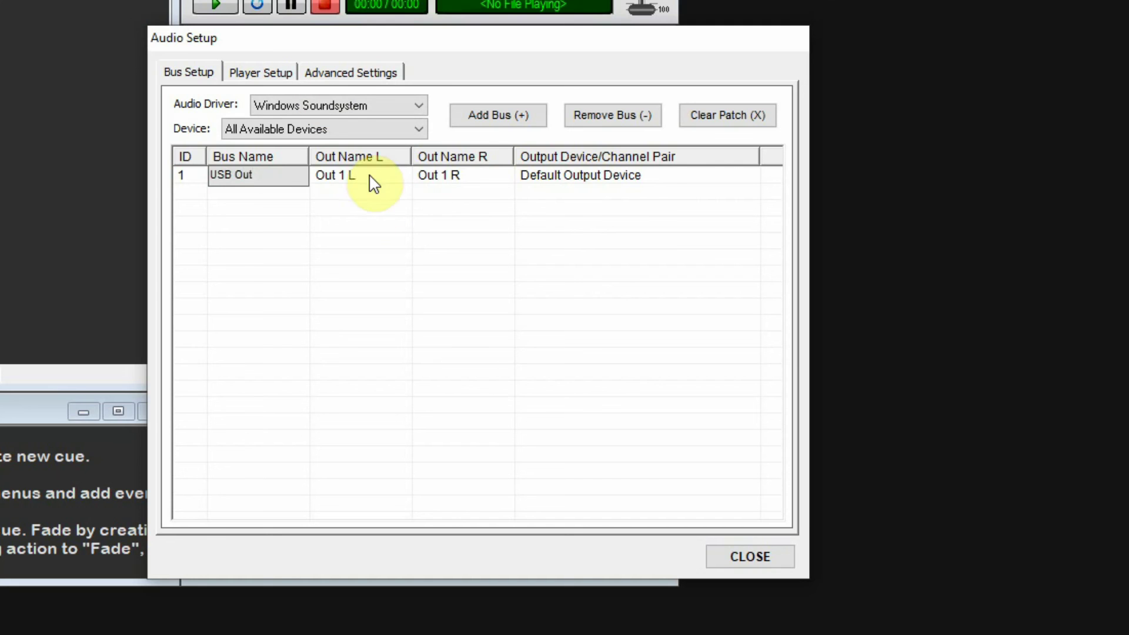
{"action": "left_click", "coordinate": [632, 174]}
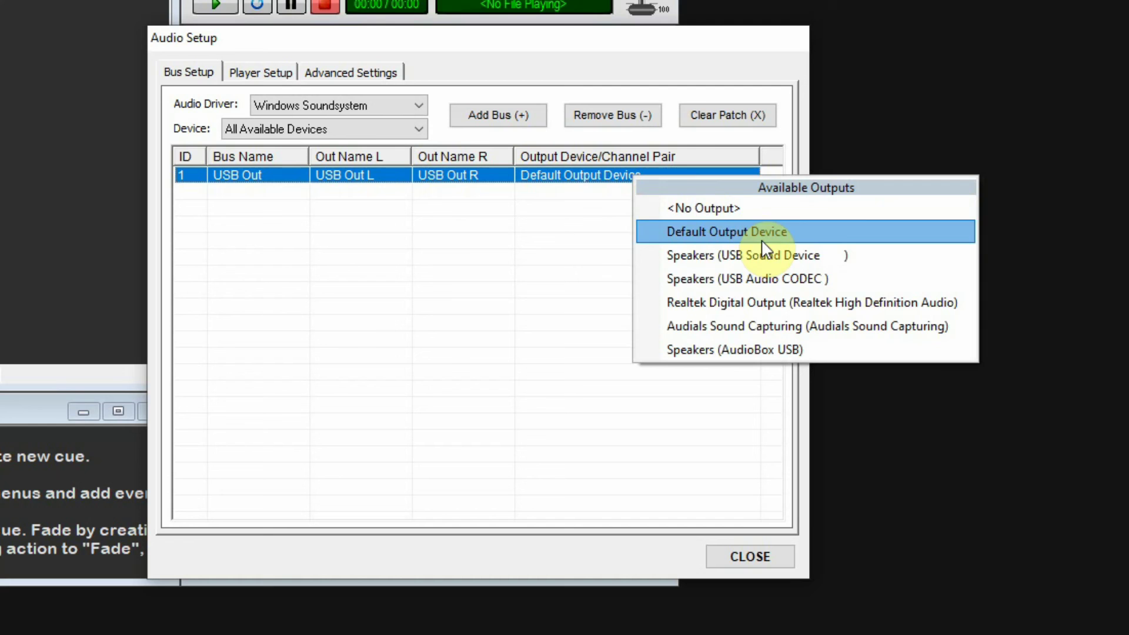
{"action": "left_click", "coordinate": [802, 257]}
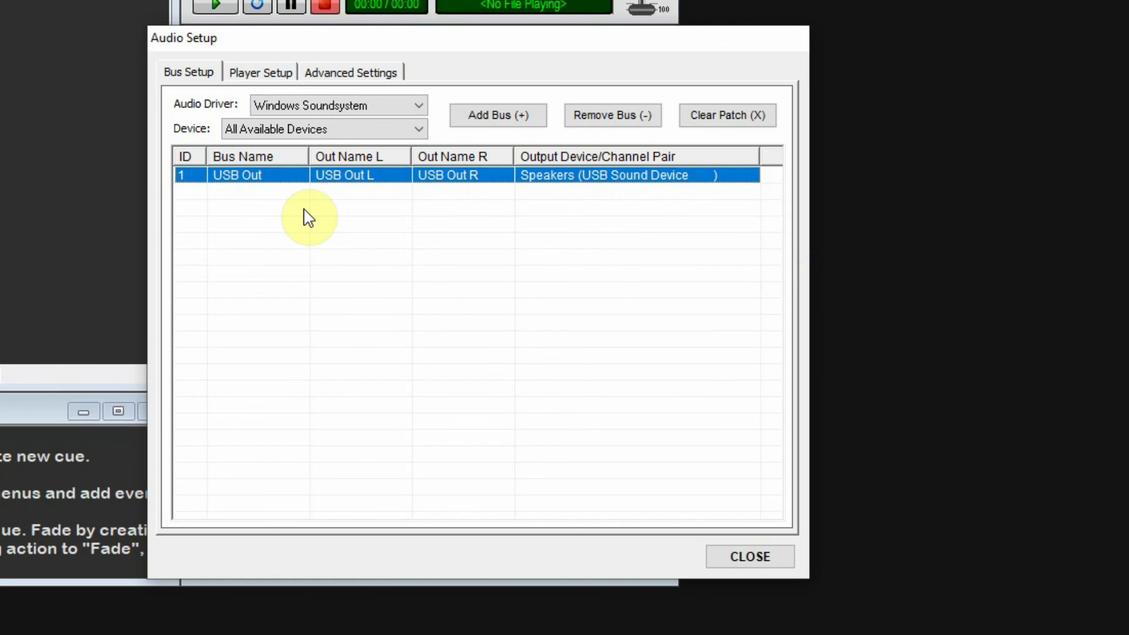
Add a second audio bus named AudioBox, assign it to Speakers (AudioBox USB) and close the audio setup
{"action": "left_click", "coordinate": [521, 115]}
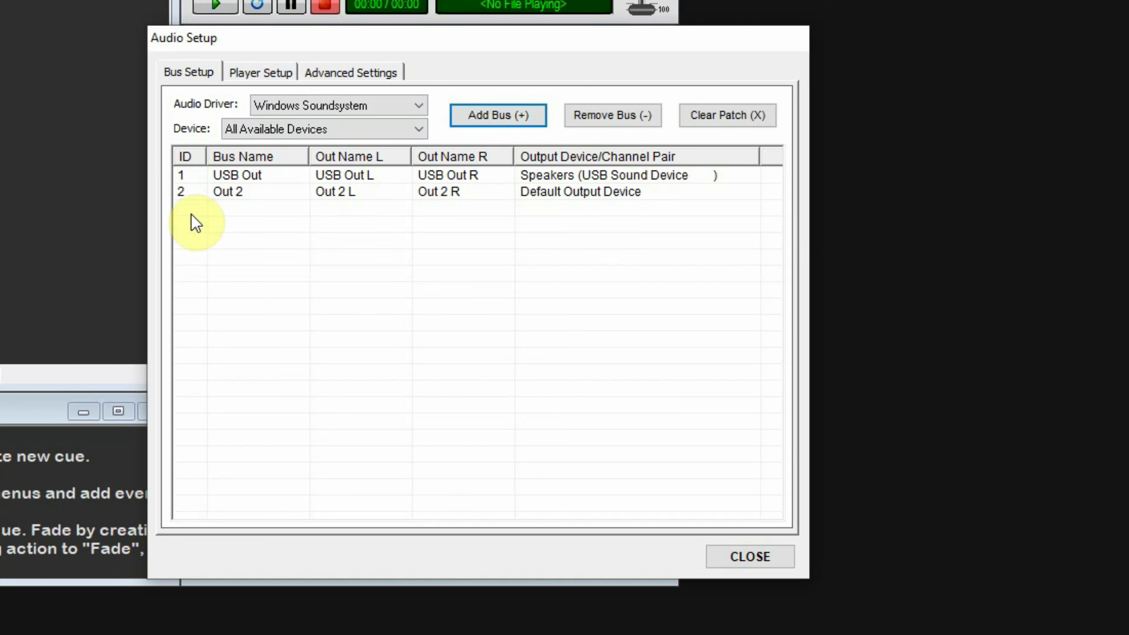
{"action": "left_click", "coordinate": [250, 193]}
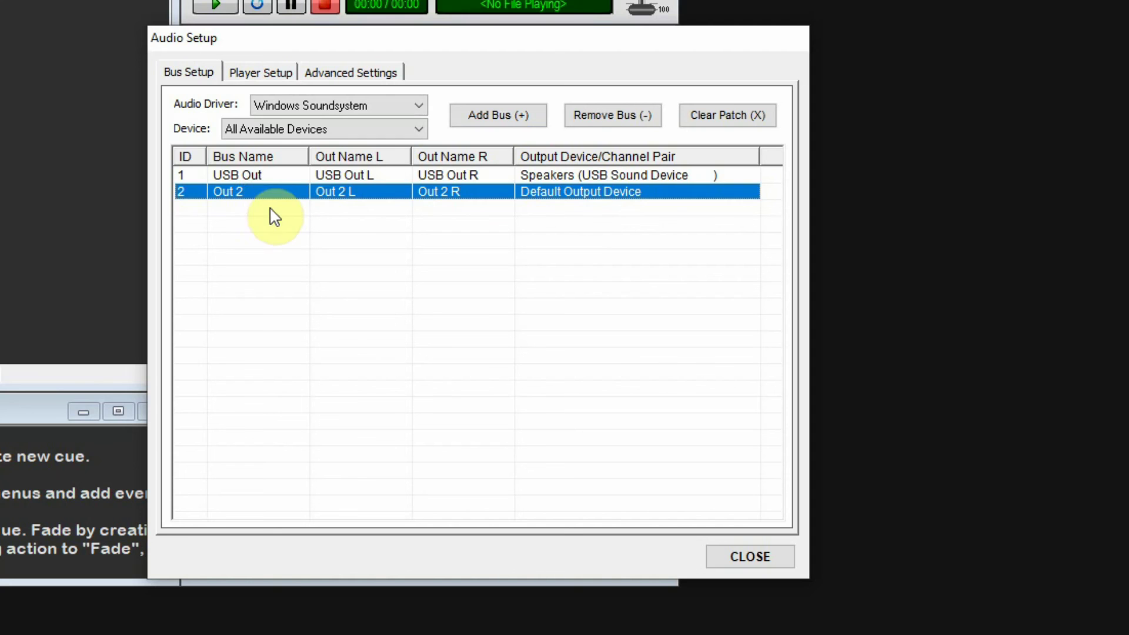
{"action": "left_click", "coordinate": [253, 196]}
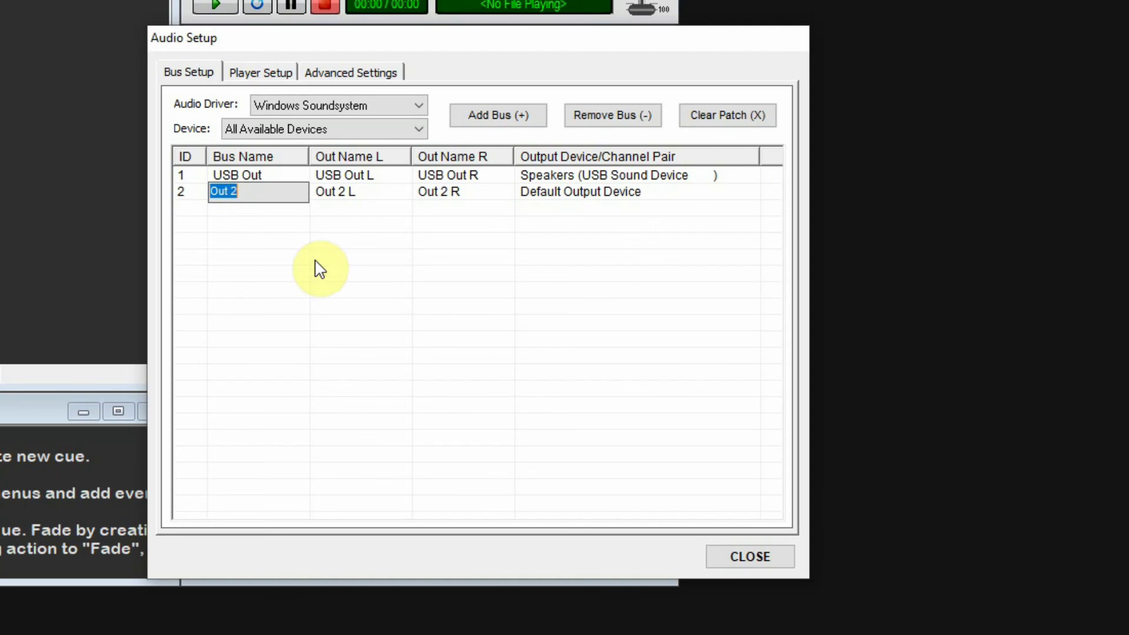
{"action": "type", "text": "AudioBox"}
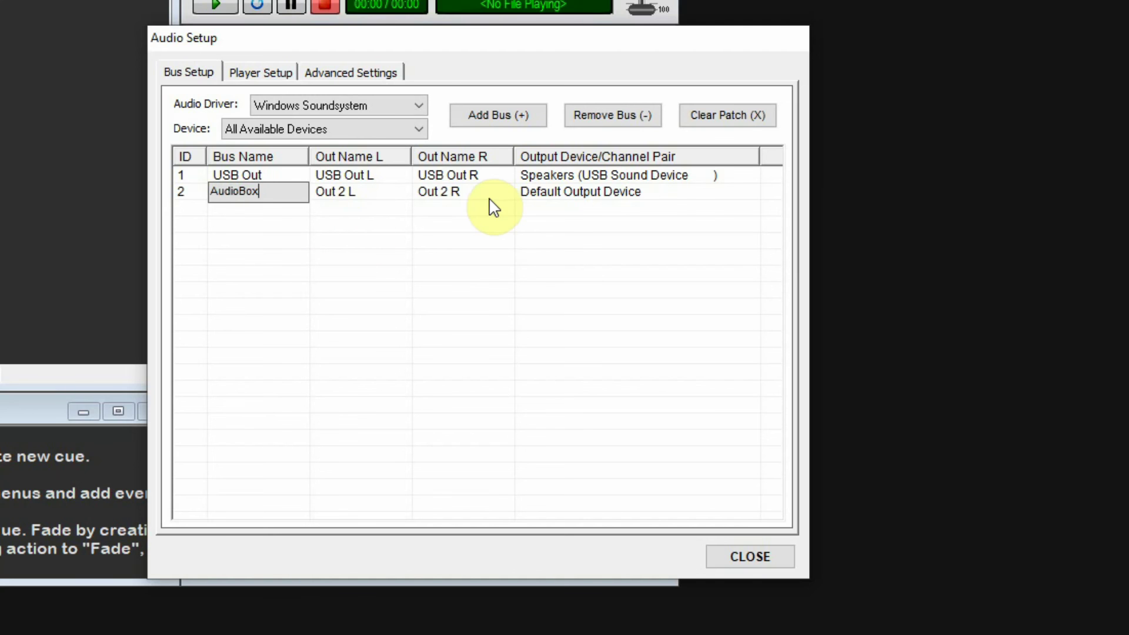
{"action": "left_click", "coordinate": [637, 194]}
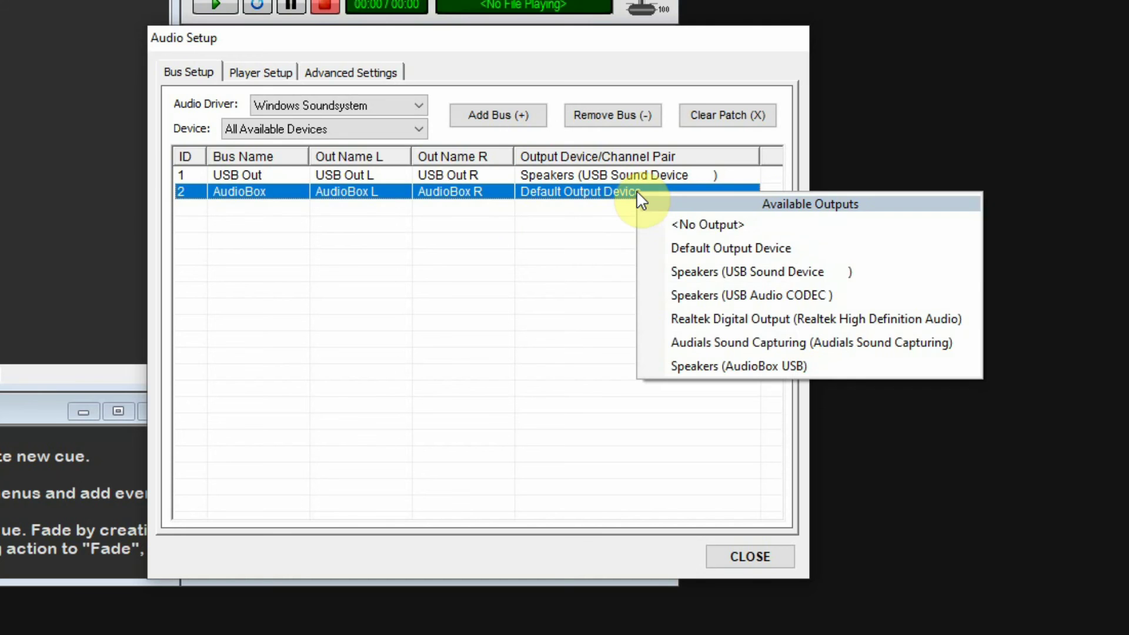
{"action": "left_click", "coordinate": [791, 370]}
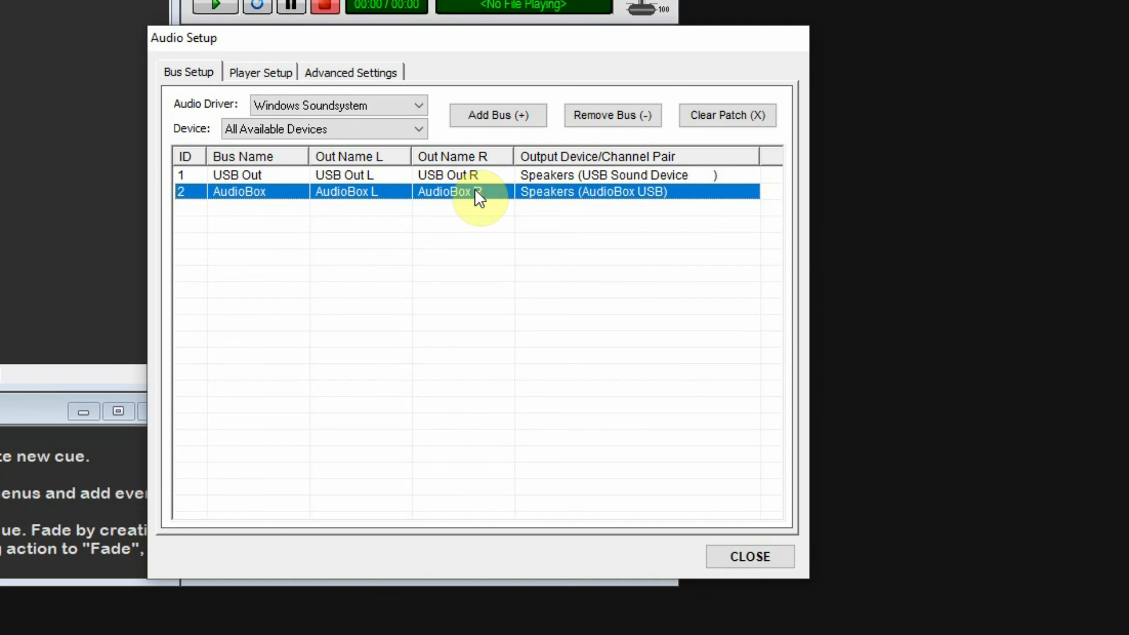
{"action": "left_click", "coordinate": [760, 559]}
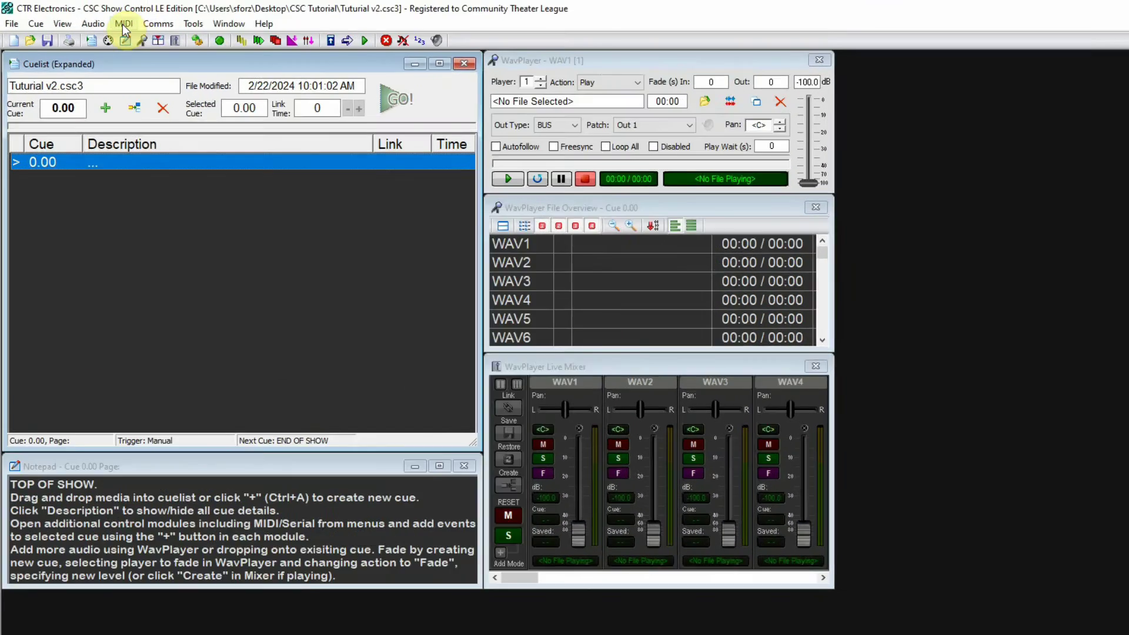
Set the MIDI output device of Port A to LoopBe Internal MIDI and accept the MIDI output setup
{"action": "left_click", "coordinate": [123, 24]}
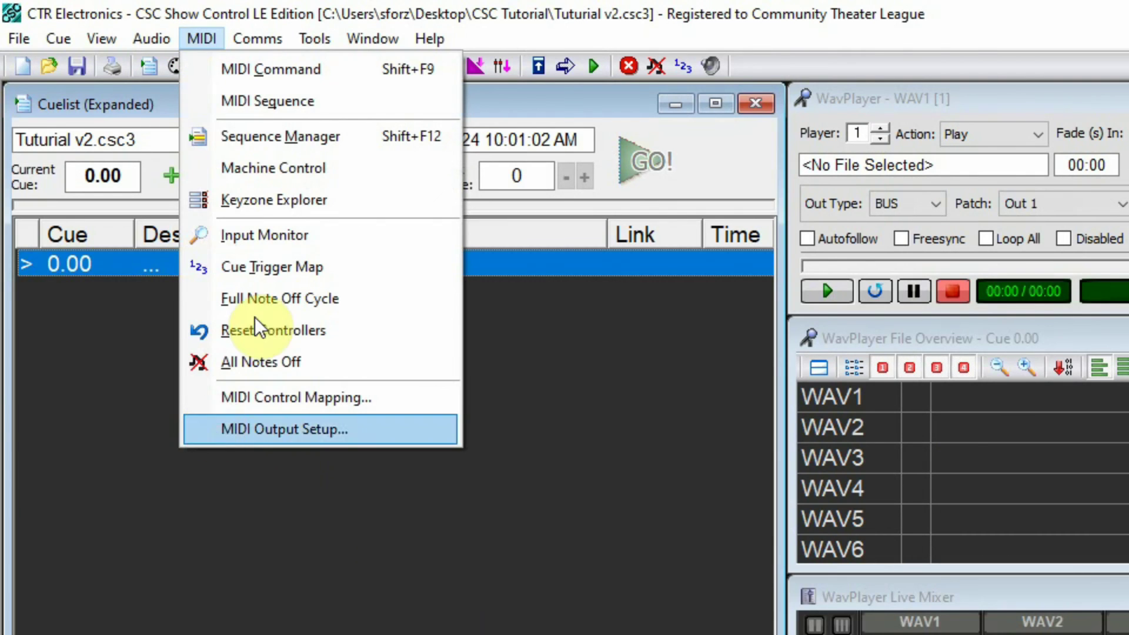
{"action": "left_click", "coordinate": [311, 435]}
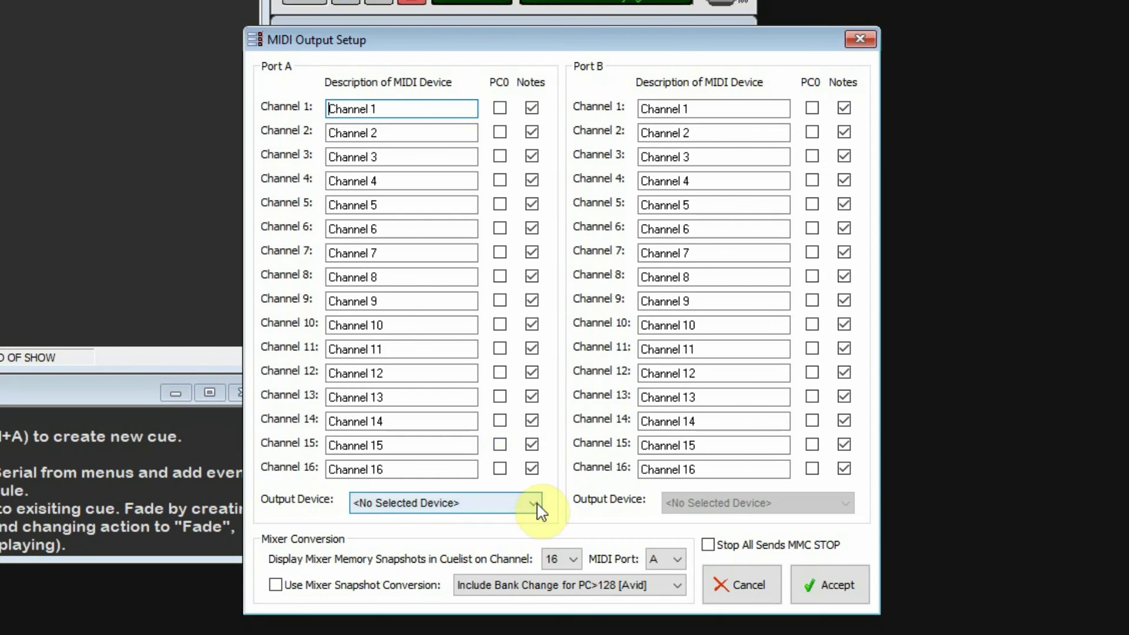
{"action": "left_click", "coordinate": [530, 503]}
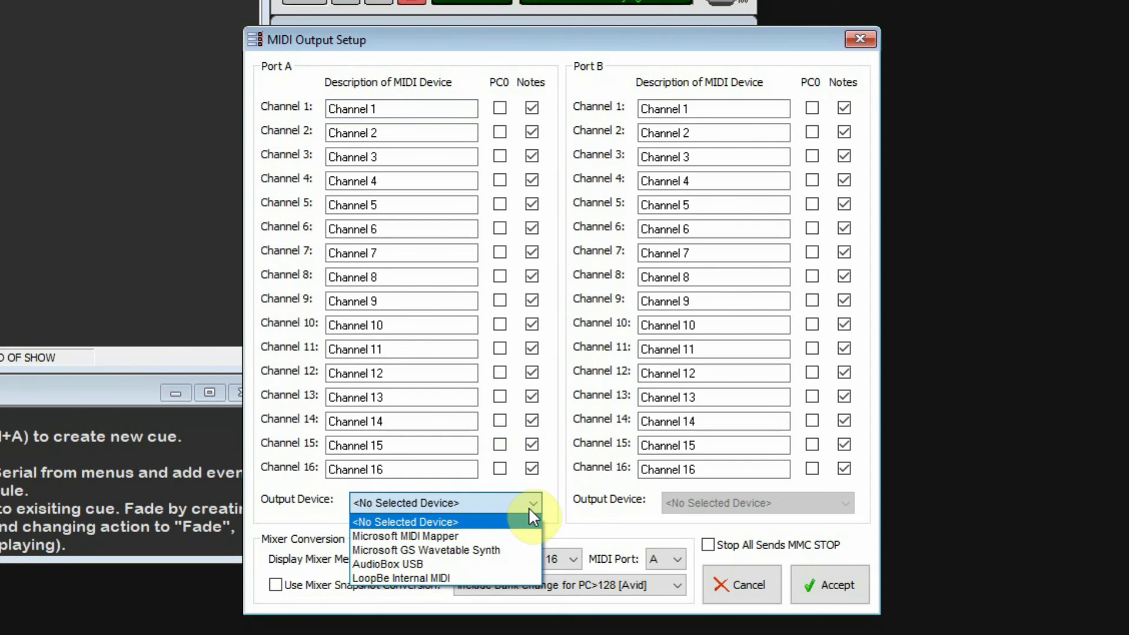
{"action": "left_click", "coordinate": [467, 577]}
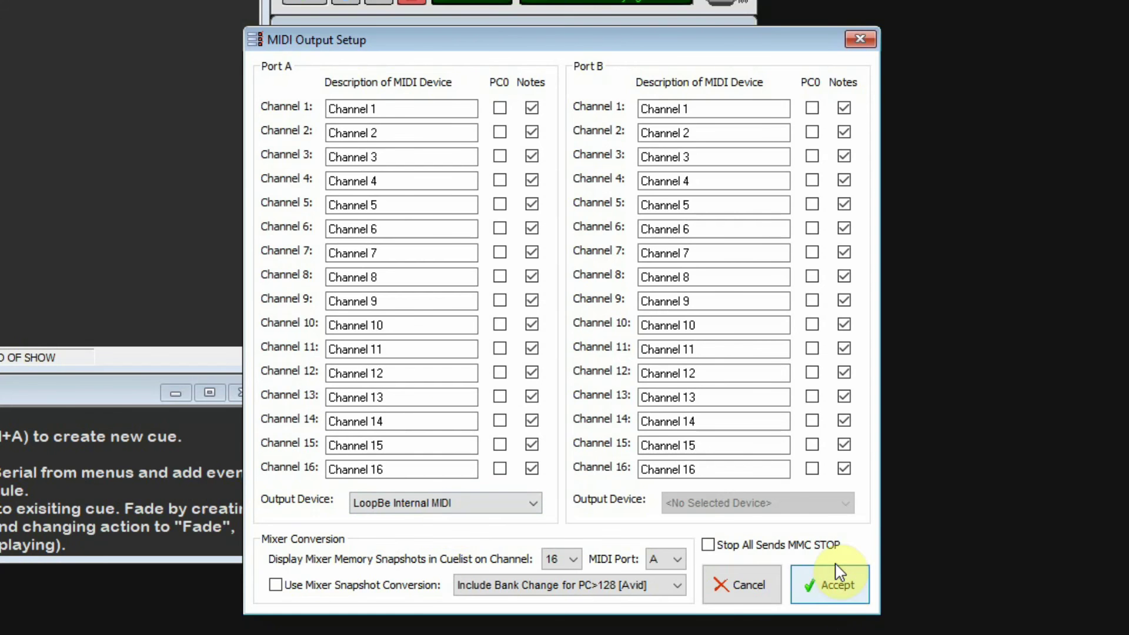
{"action": "left_click", "coordinate": [830, 585]}
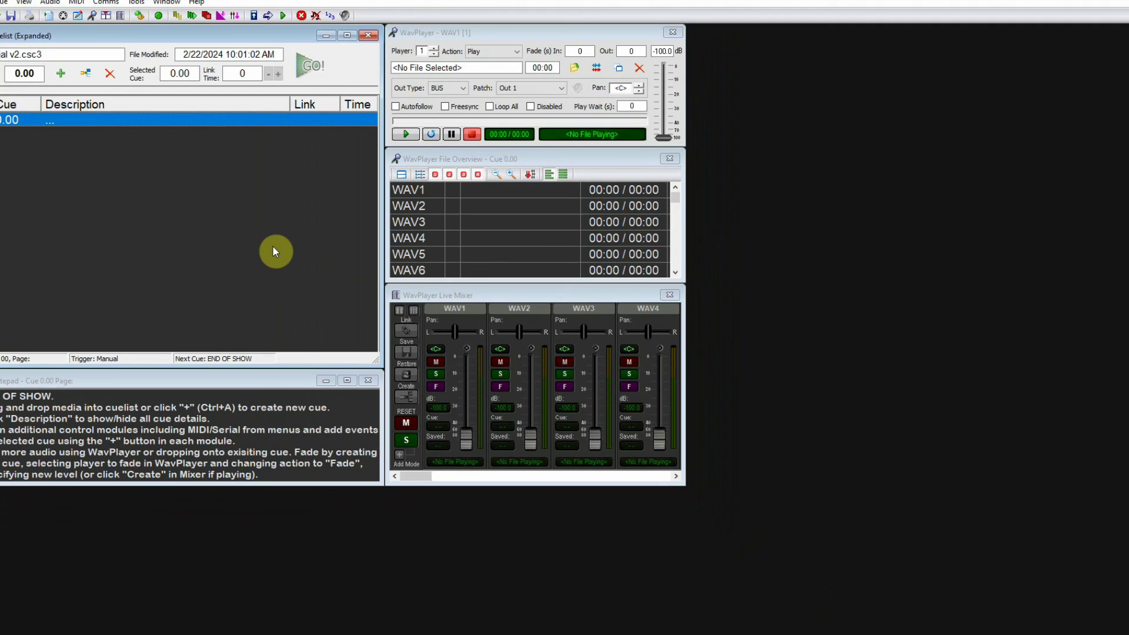